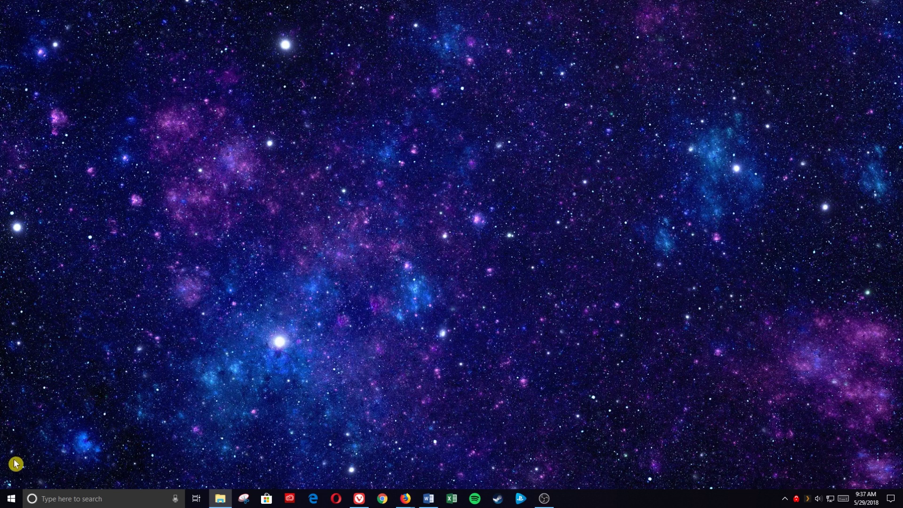
Step: Open Settings, review the System > About specifications, then check Update & Security
left_click(13, 499)
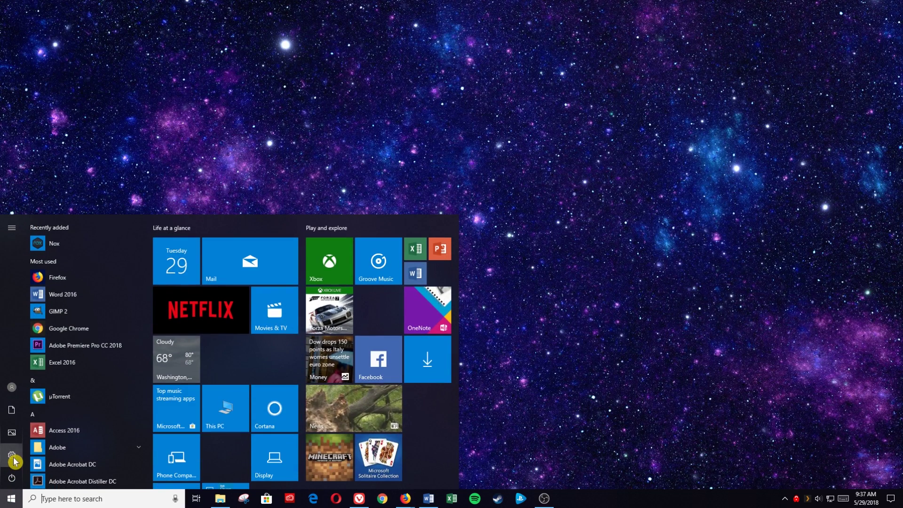
left_click(12, 455)
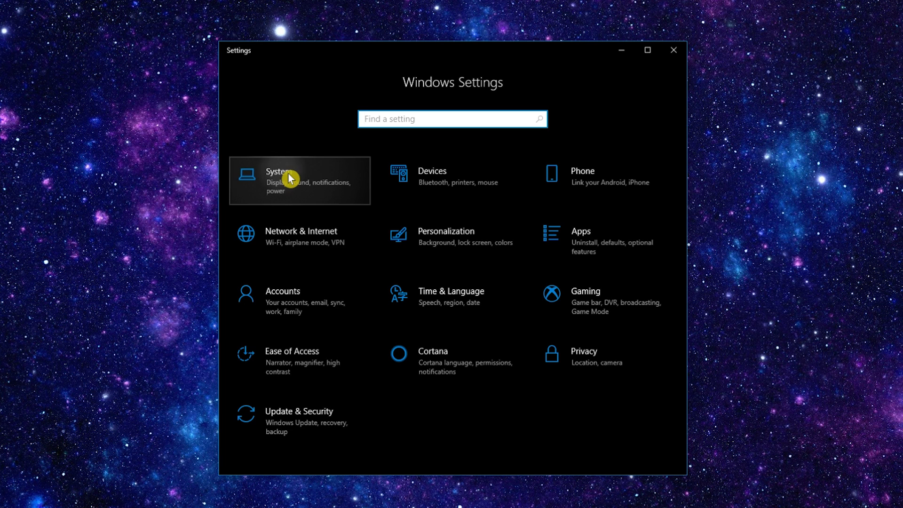
left_click(290, 178)
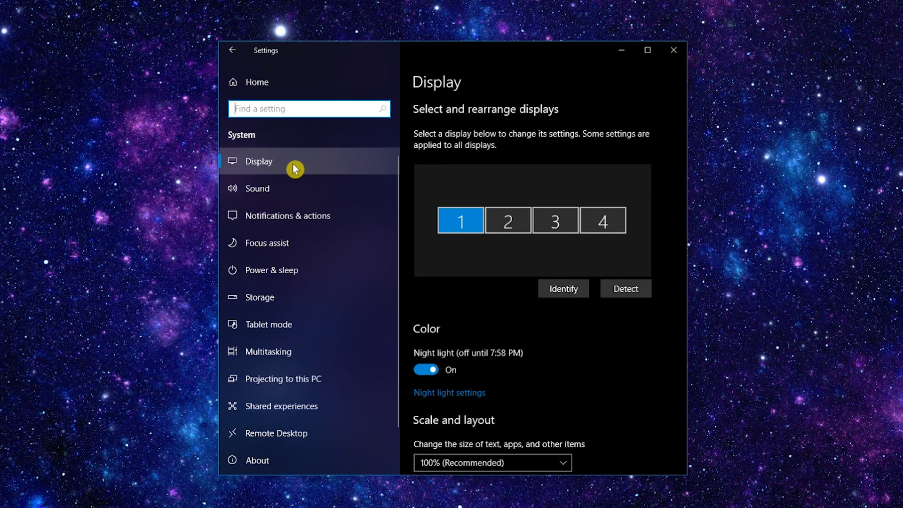
left_click(272, 459)
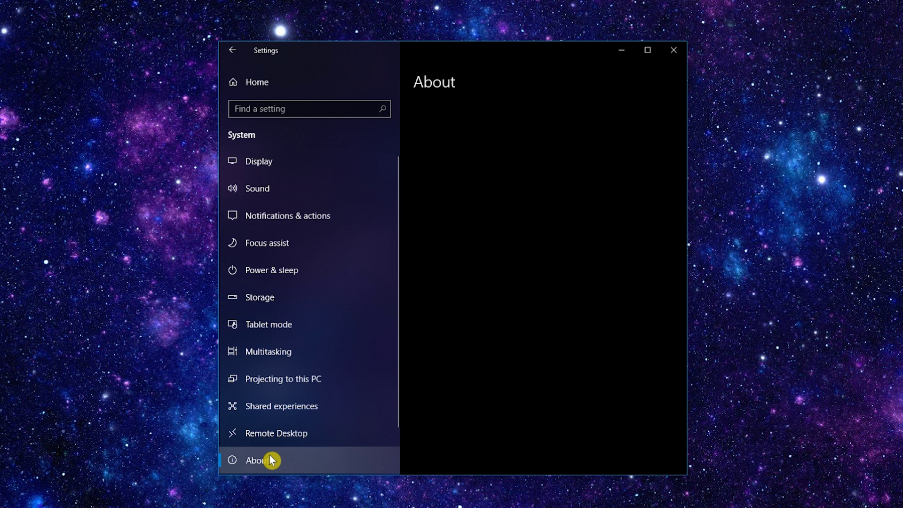
scroll(662, 266, "down", 5)
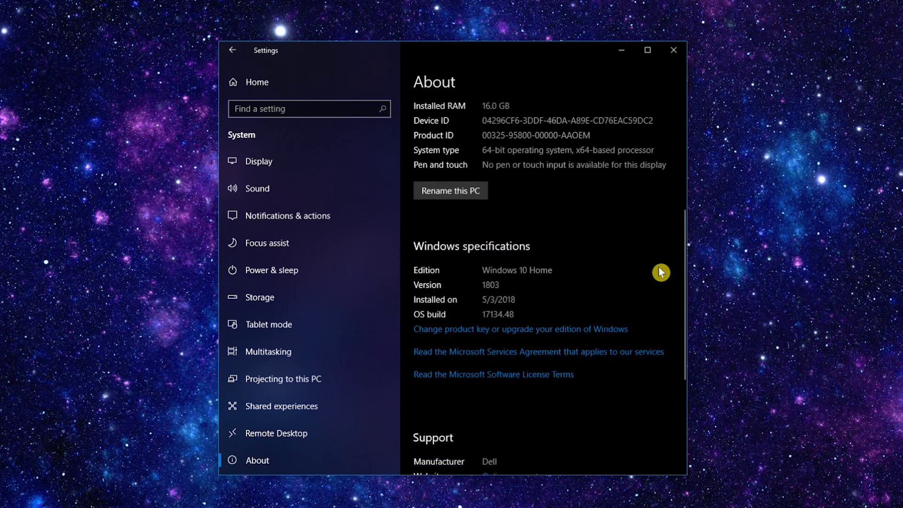
scroll(659, 267, "down", 3)
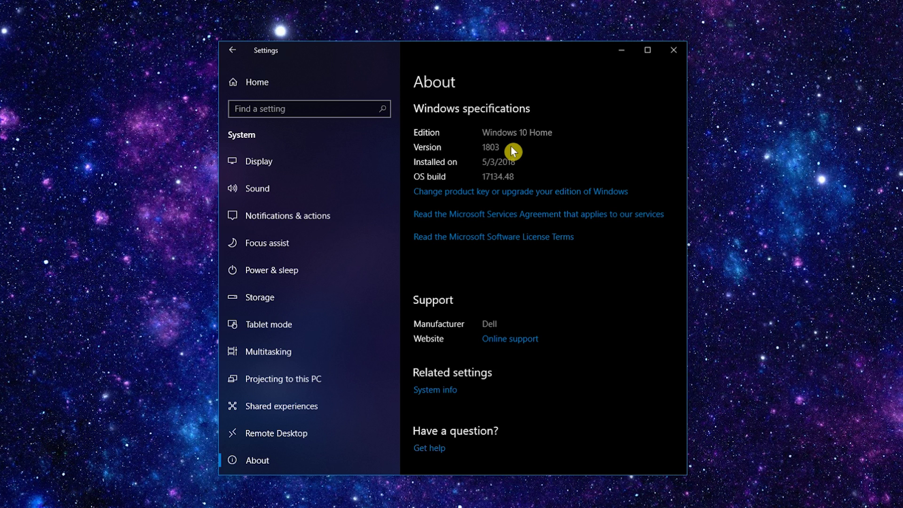
left_click(257, 86)
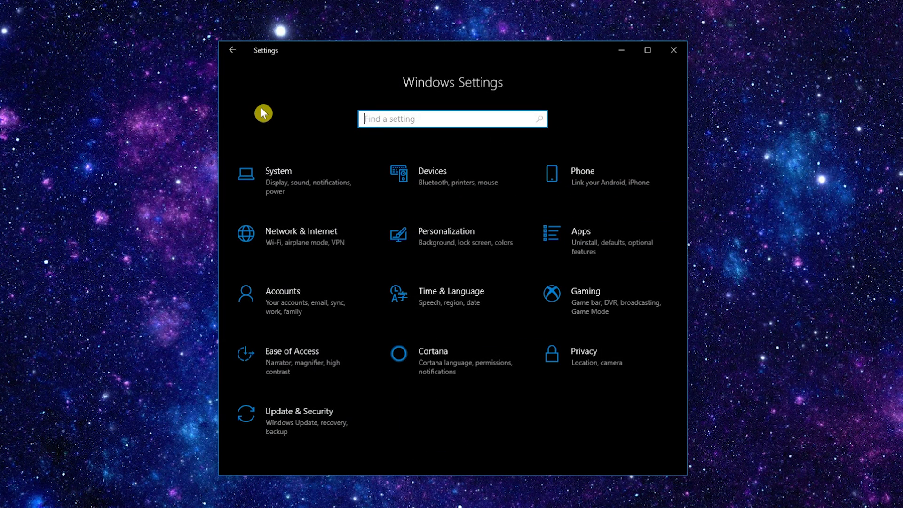
left_click(282, 426)
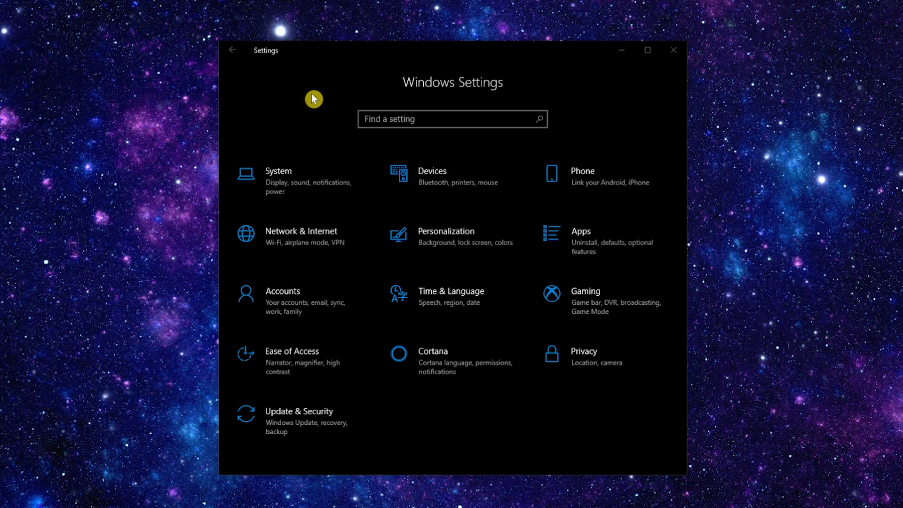
Step: Open System's Focus assist page and leave it at Priority only after trying Alarms only
left_click(289, 181)
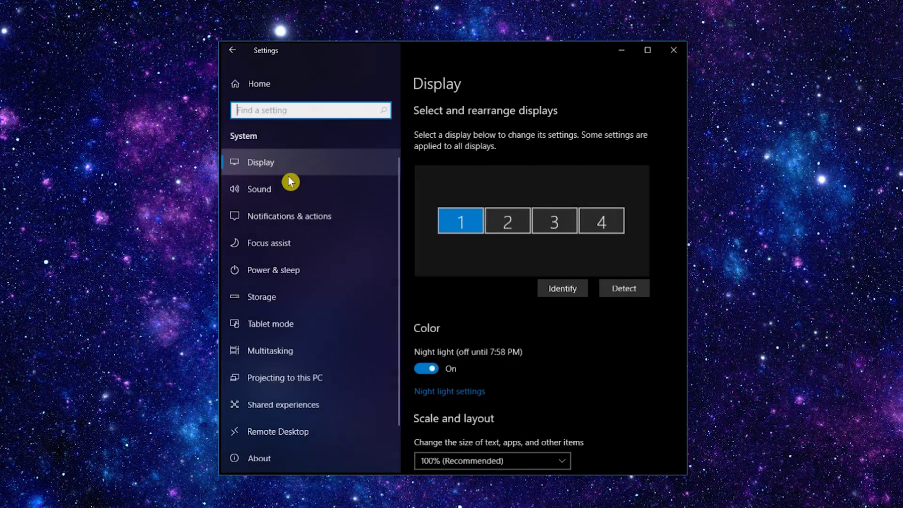
left_click(287, 237)
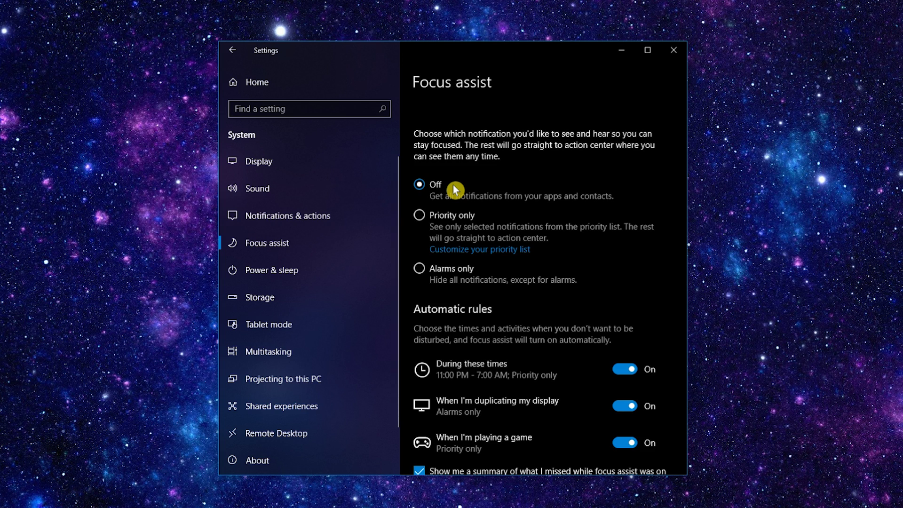
left_click(418, 217)
left_click(421, 271)
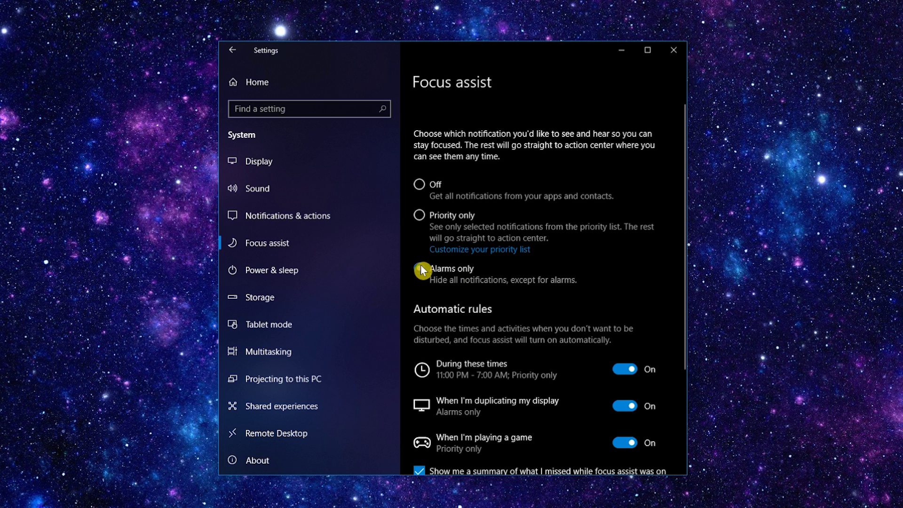
left_click(423, 219)
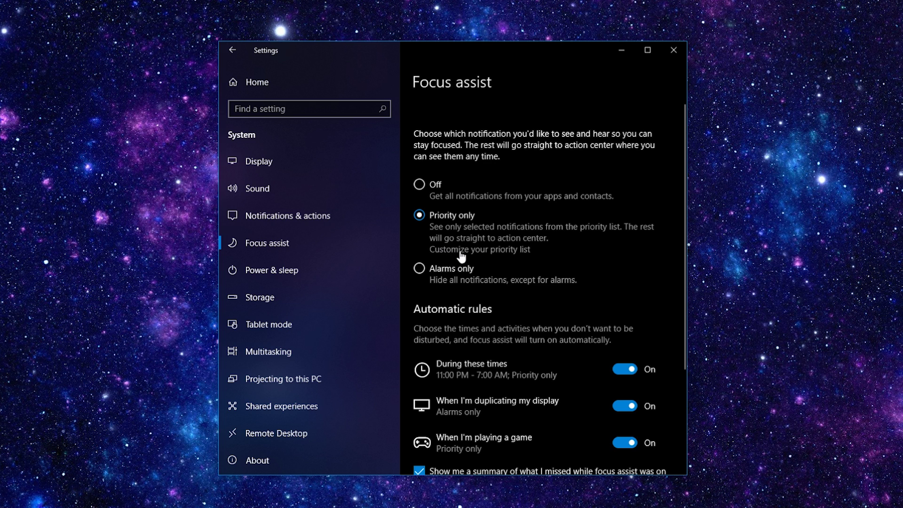
Step: Let linked-phone texts through the priority list, cancel adding an app, and return to Focus assist
left_click(515, 253)
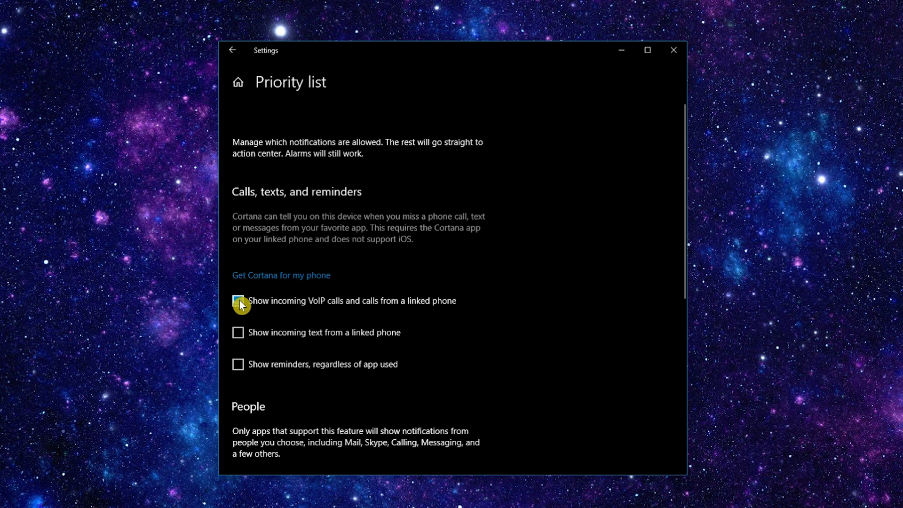
left_click(241, 335)
scroll(239, 369, "down", 5)
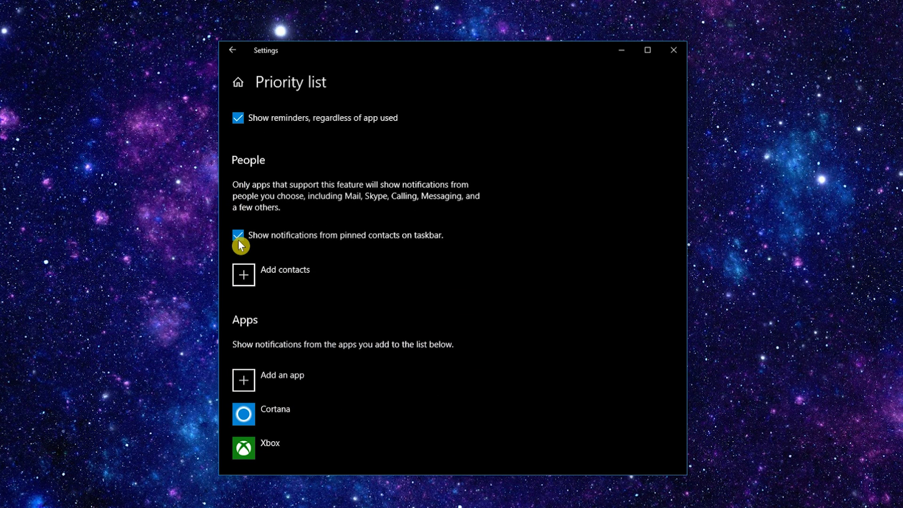
left_click(244, 380)
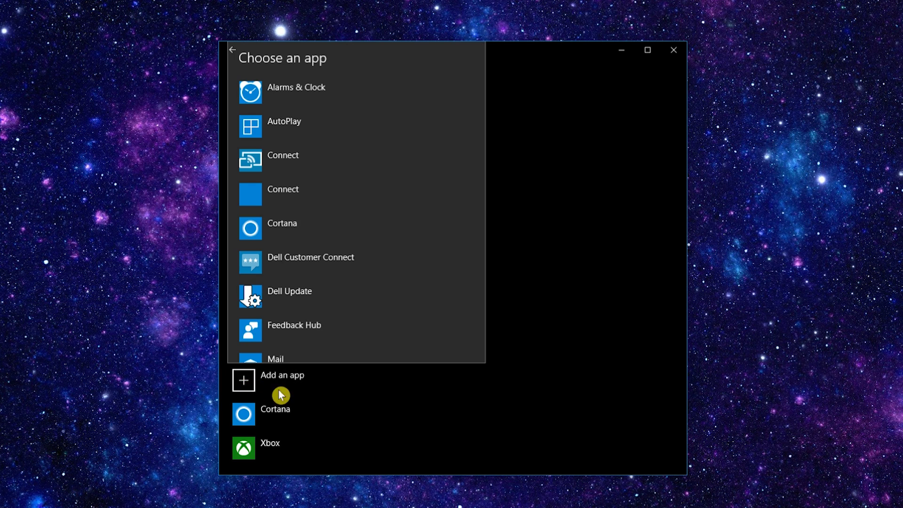
left_click(477, 417)
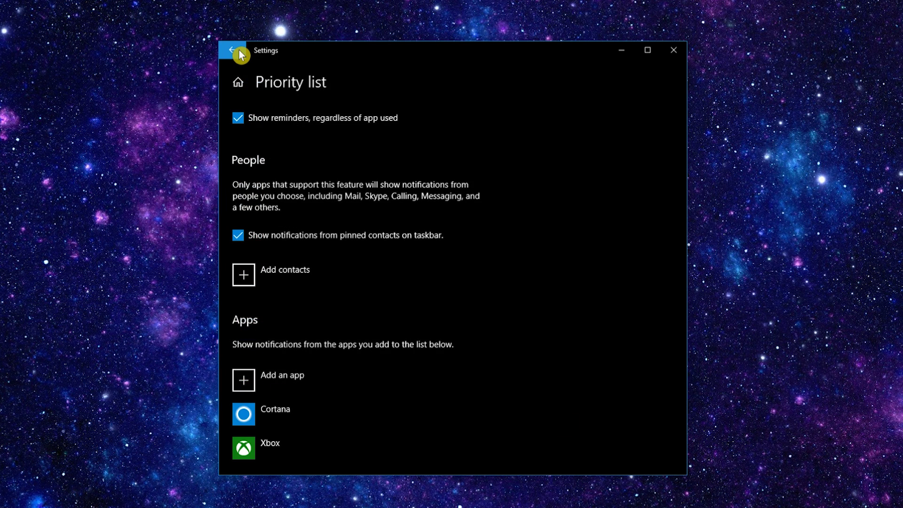
left_click(239, 53)
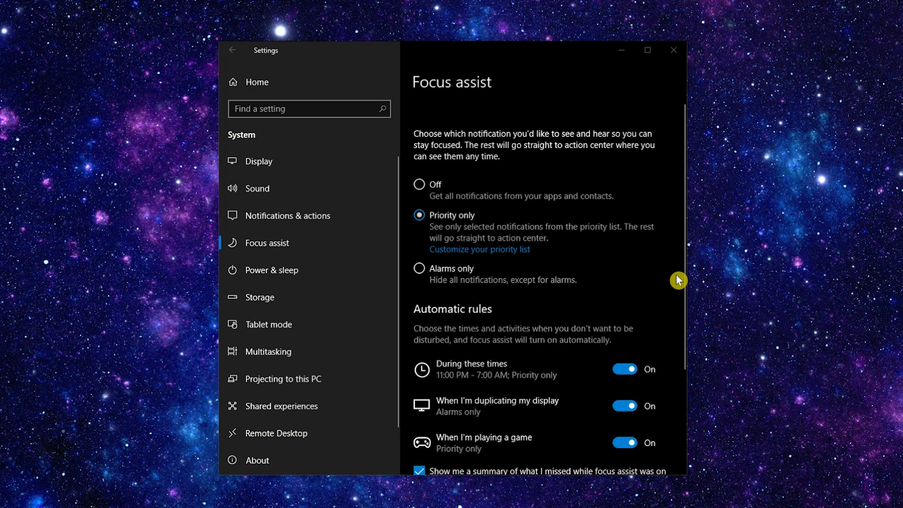
Step: Open the During these times automatic rule, currently 11:00 PM to 7:00 AM daily
scroll(677, 280, "down", 3)
scroll(677, 279, "down", 2)
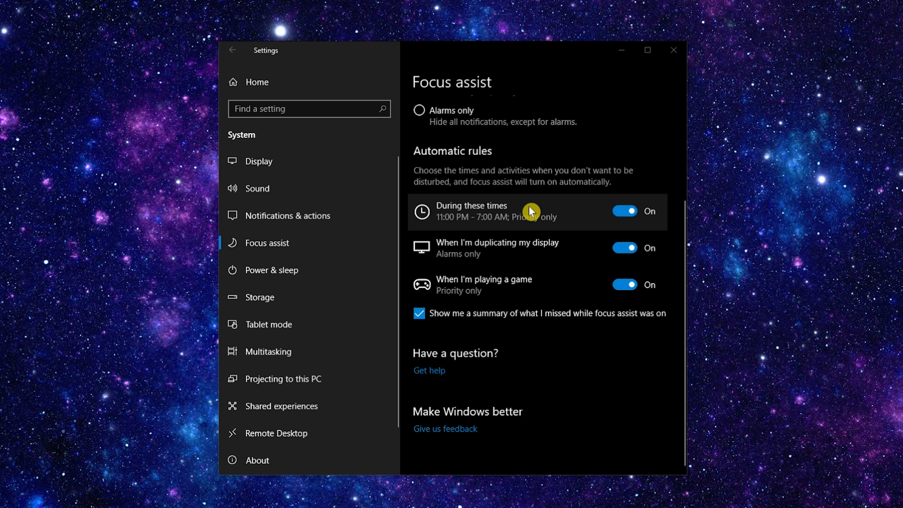
left_click(486, 211)
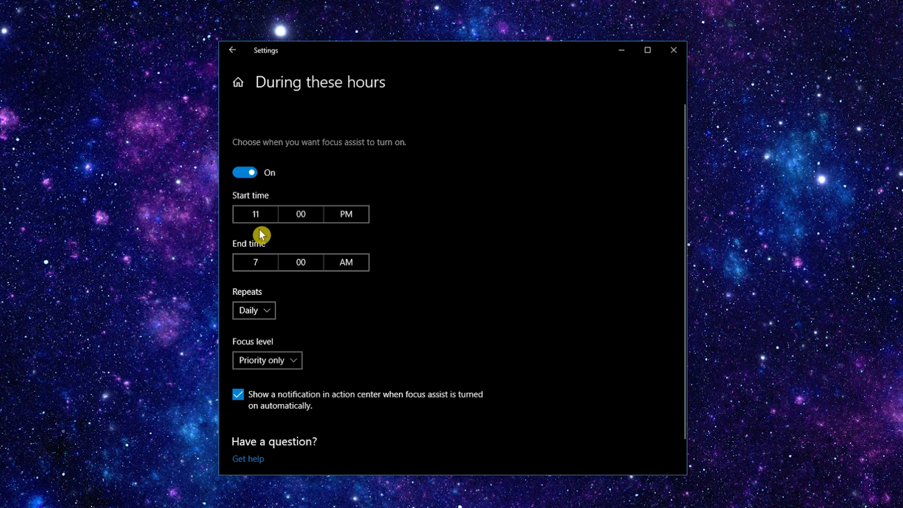
Step: Set the timed rule to start at 8:00 AM and end at 5:00 PM
left_click(258, 215)
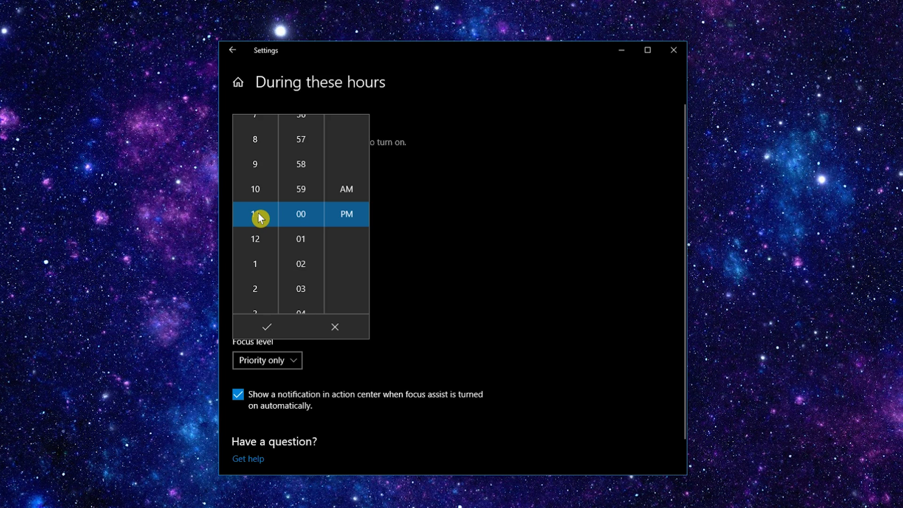
left_click(350, 193)
left_click(258, 144)
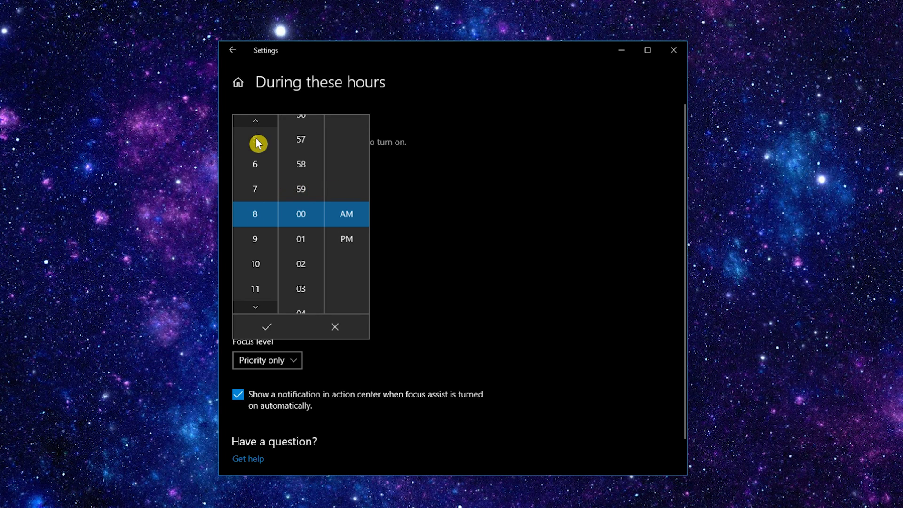
left_click(270, 329)
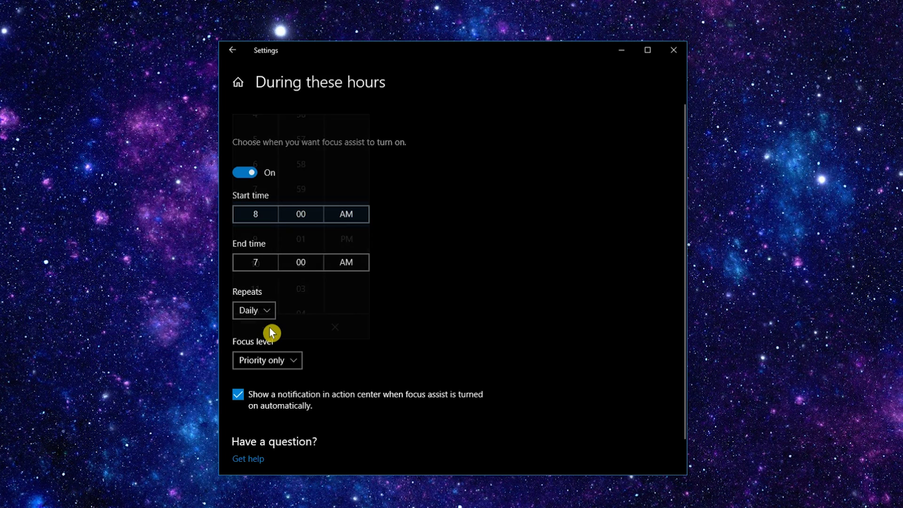
left_click(259, 271)
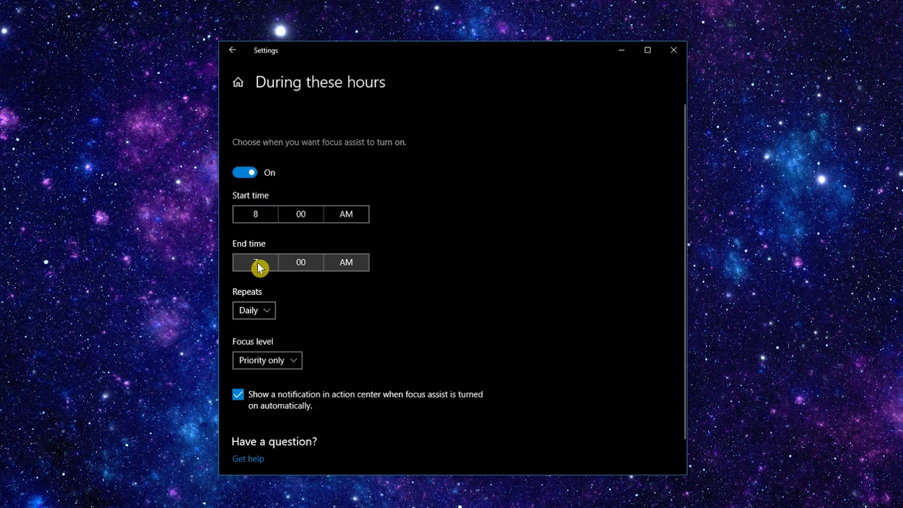
left_click(349, 288)
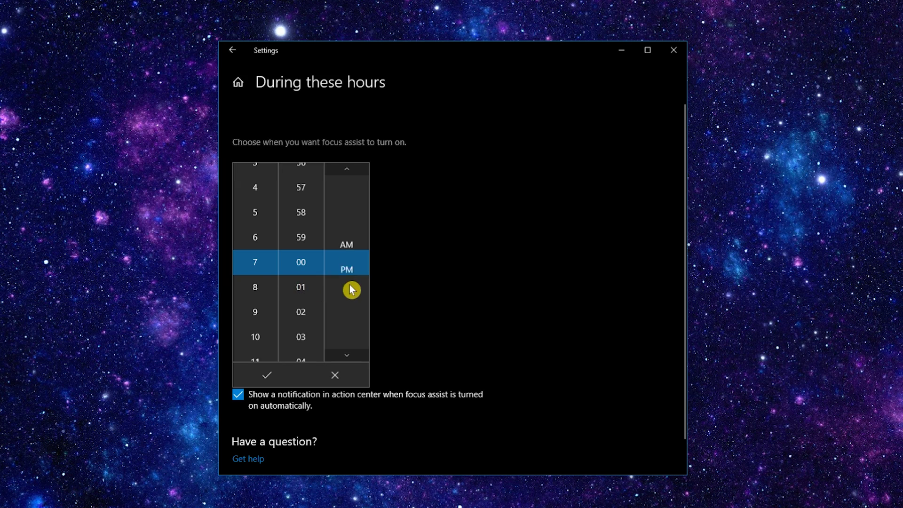
left_click(263, 212)
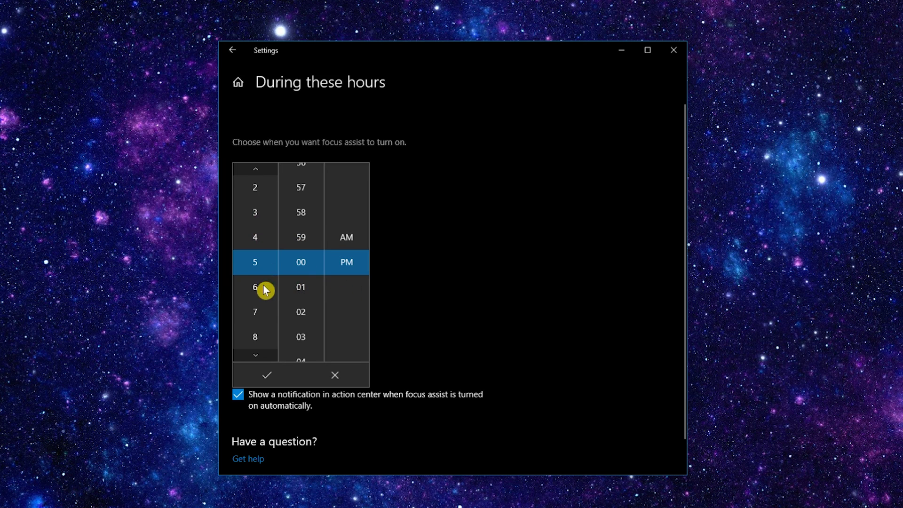
left_click(266, 372)
Step: Make the rule repeat on Weekdays with the focus level at Priority only
left_click(269, 310)
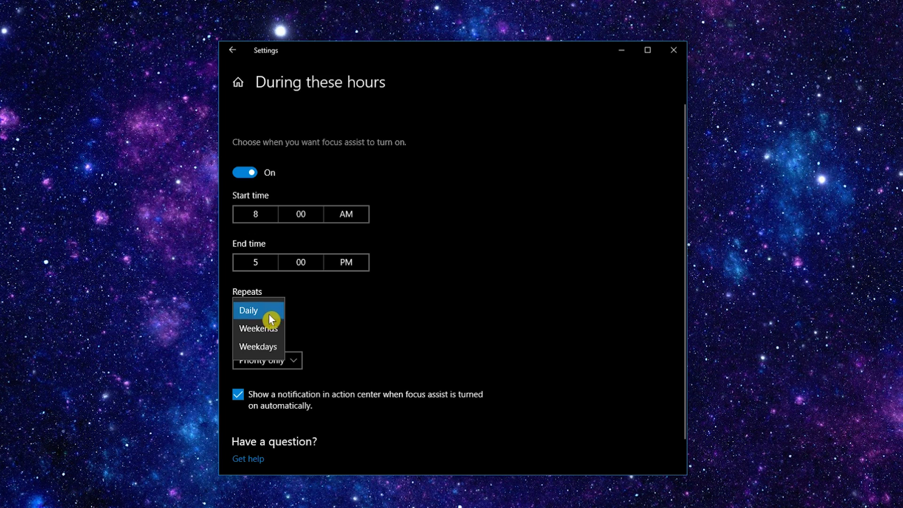
left_click(268, 347)
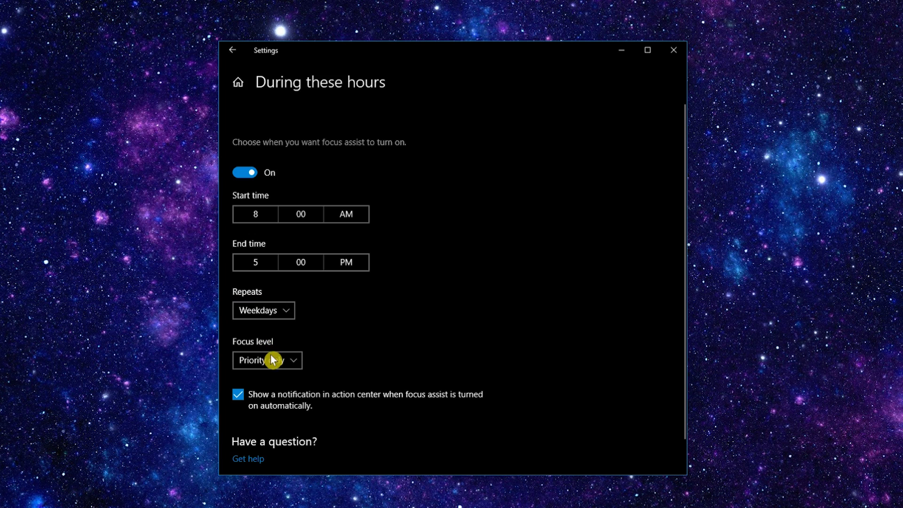
left_click(299, 365)
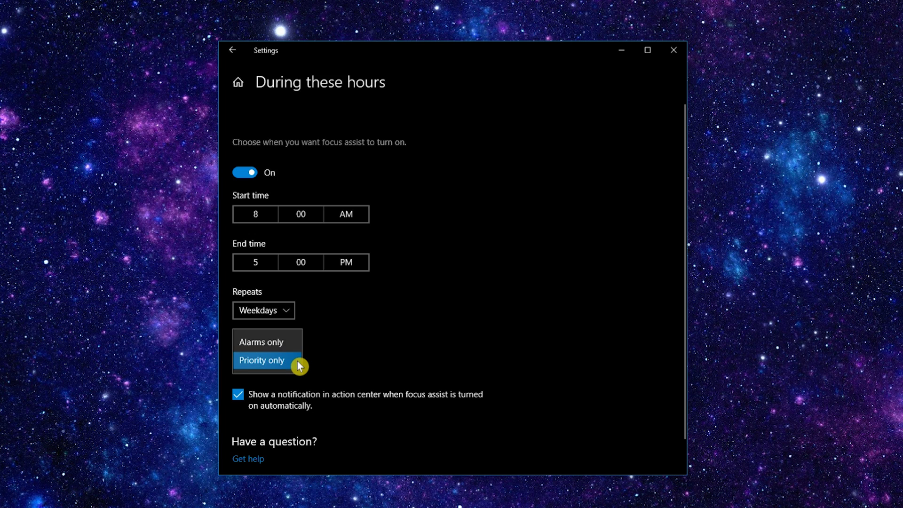
left_click(272, 362)
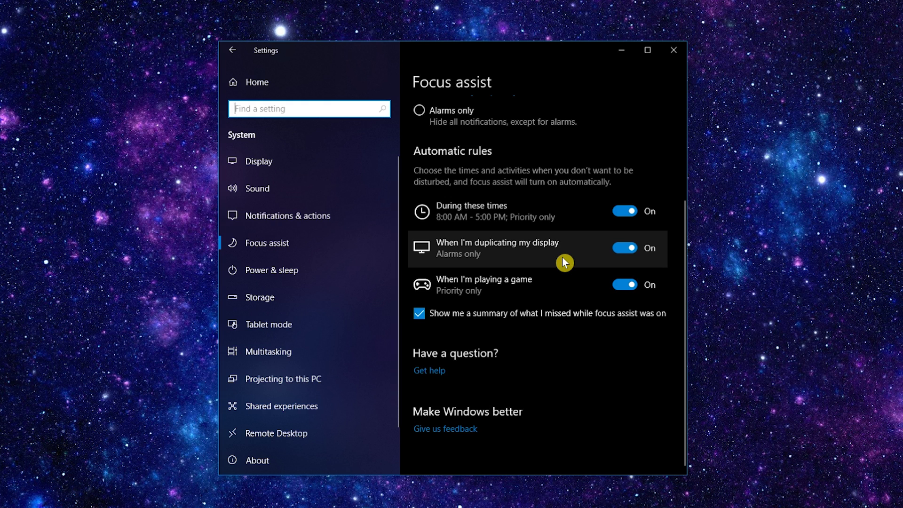
left_click(563, 259)
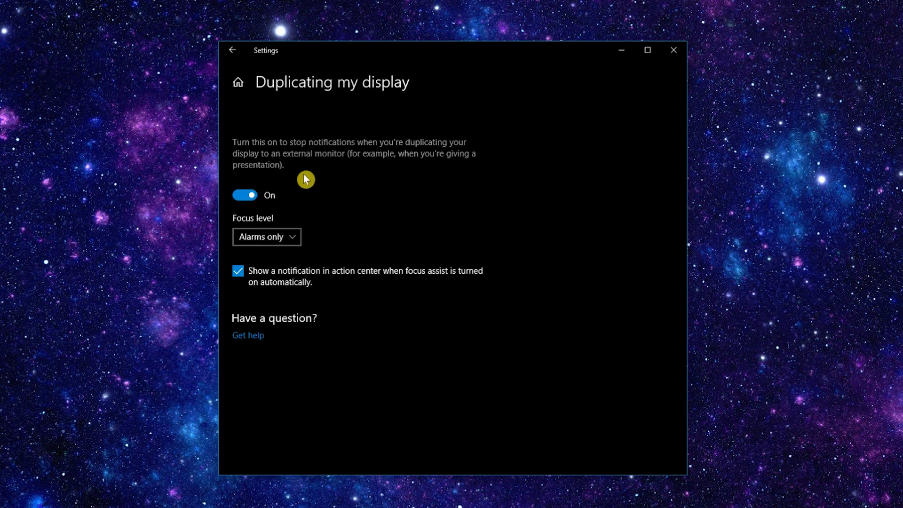
left_click(253, 195)
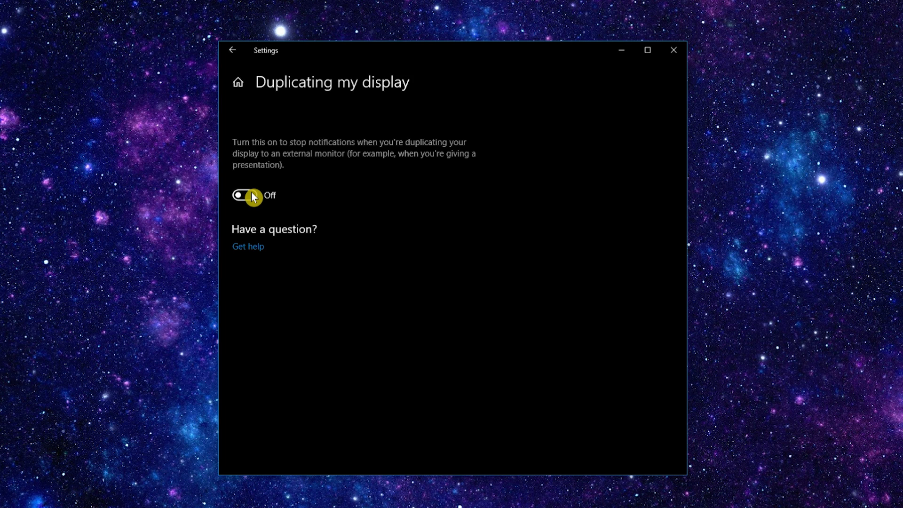
left_click(252, 196)
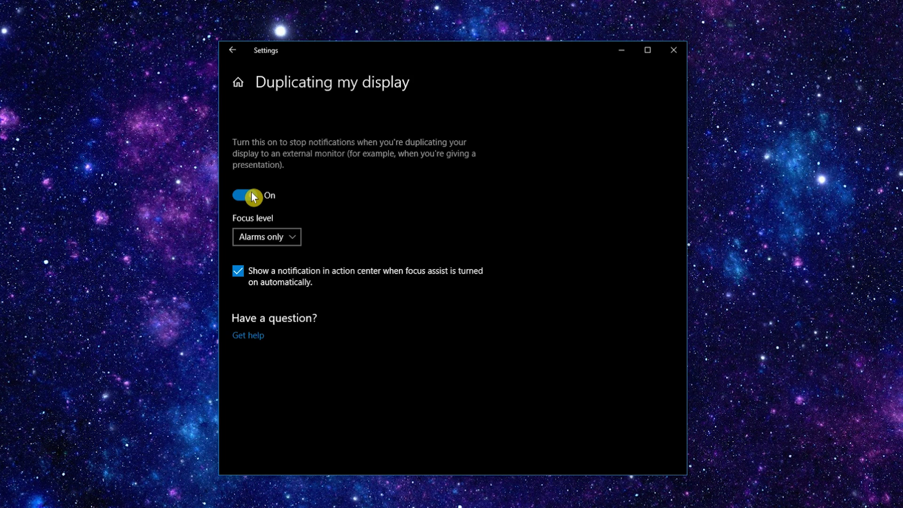
left_click(295, 237)
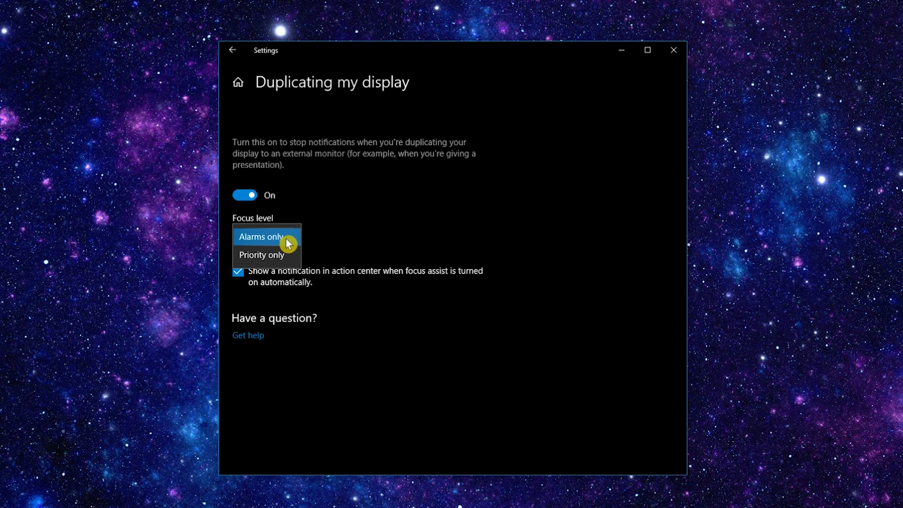
left_click(288, 239)
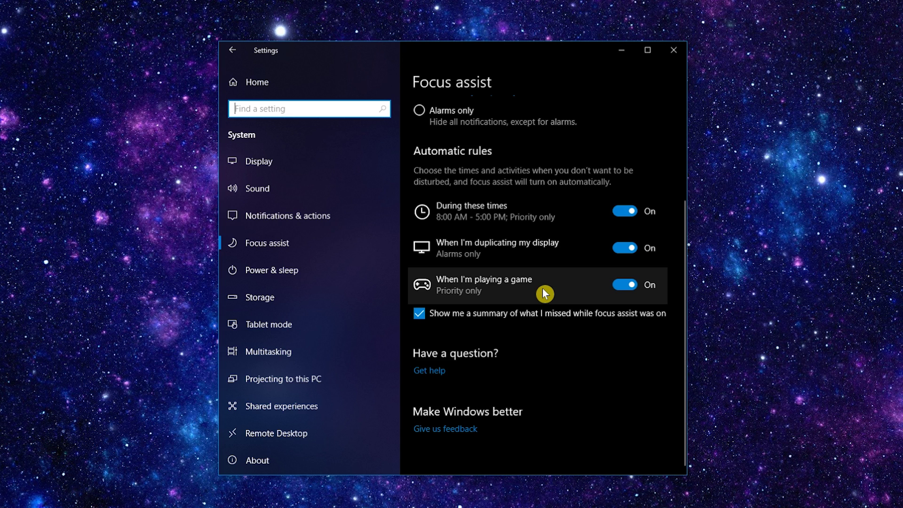
left_click(544, 293)
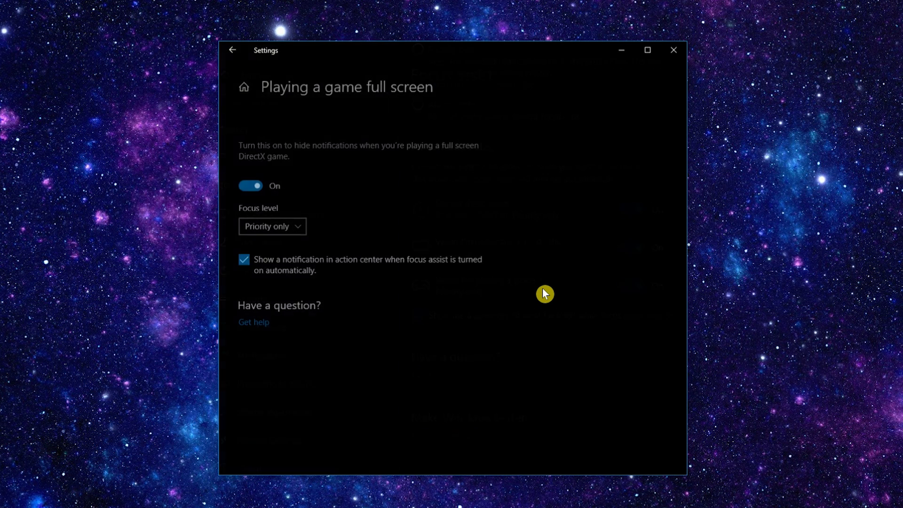
left_click(295, 226)
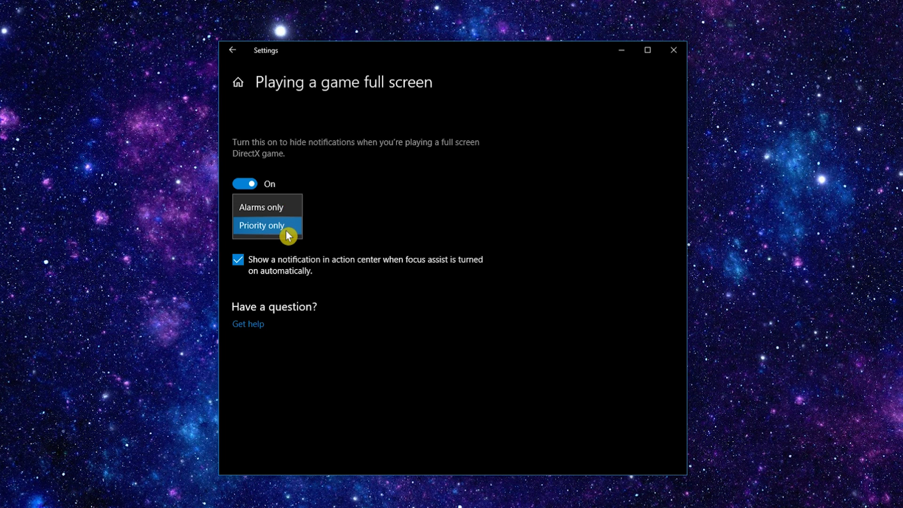
left_click(287, 229)
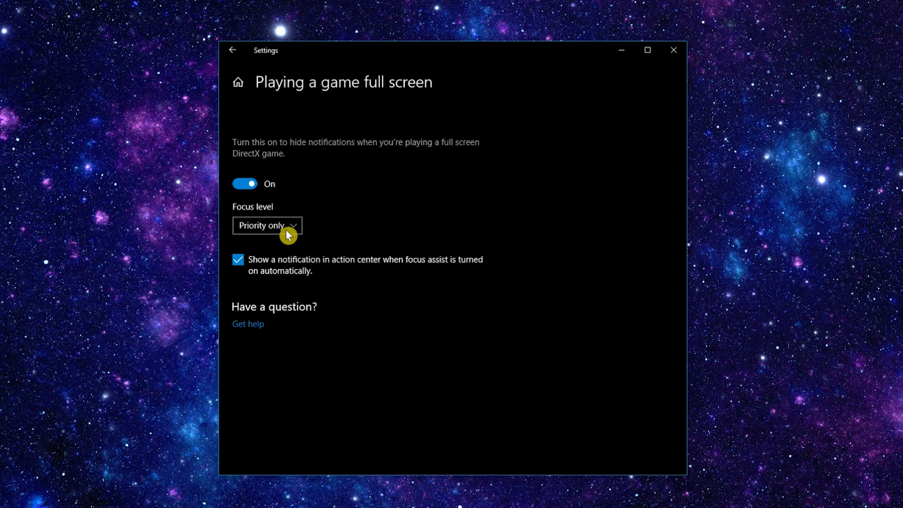
left_click(234, 54)
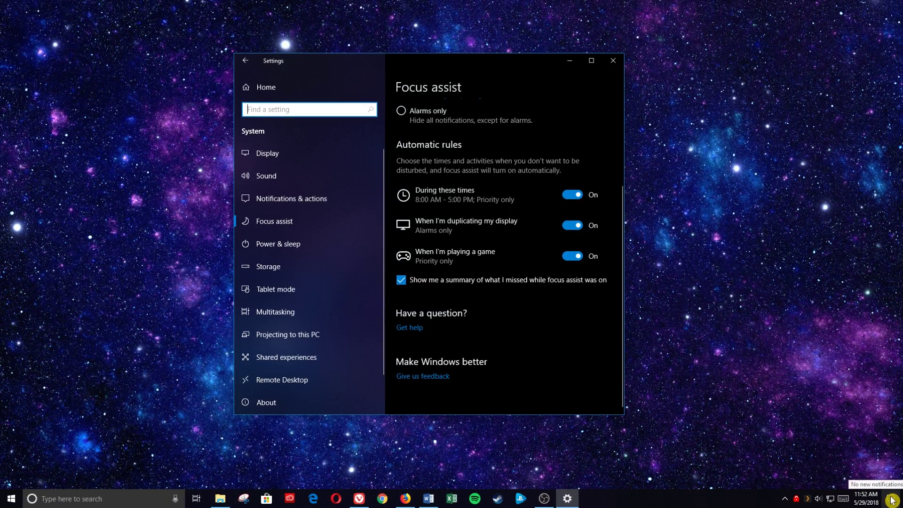
Step: In Action Center, cycle the Focus assist tile from off through Priority only to Alarms only
left_click(891, 499)
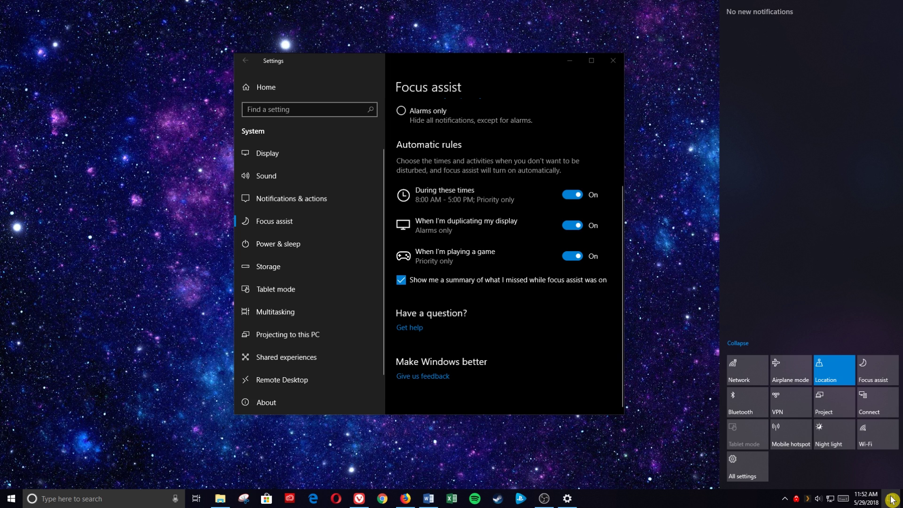
left_click(876, 377)
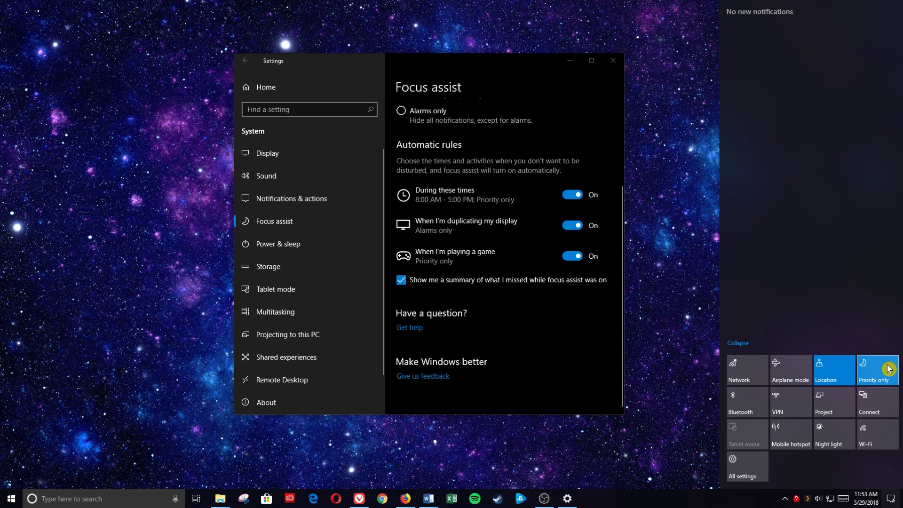
left_click(888, 370)
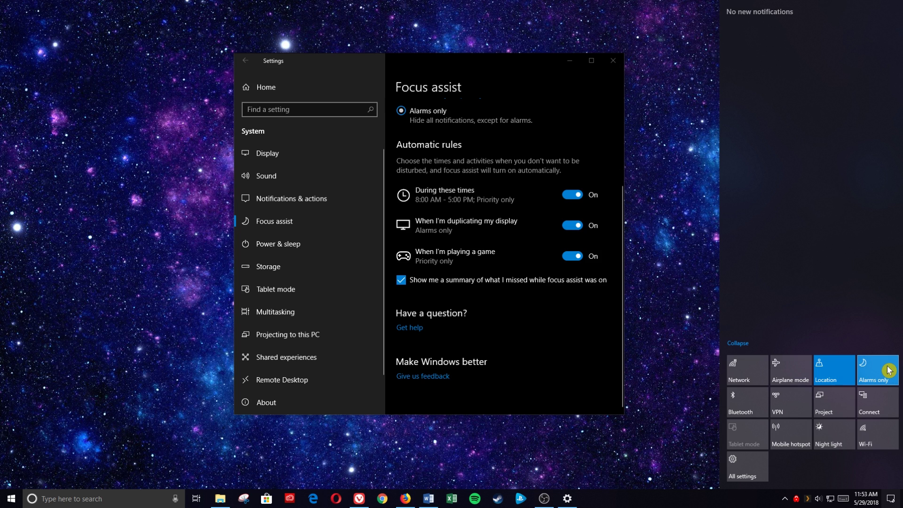